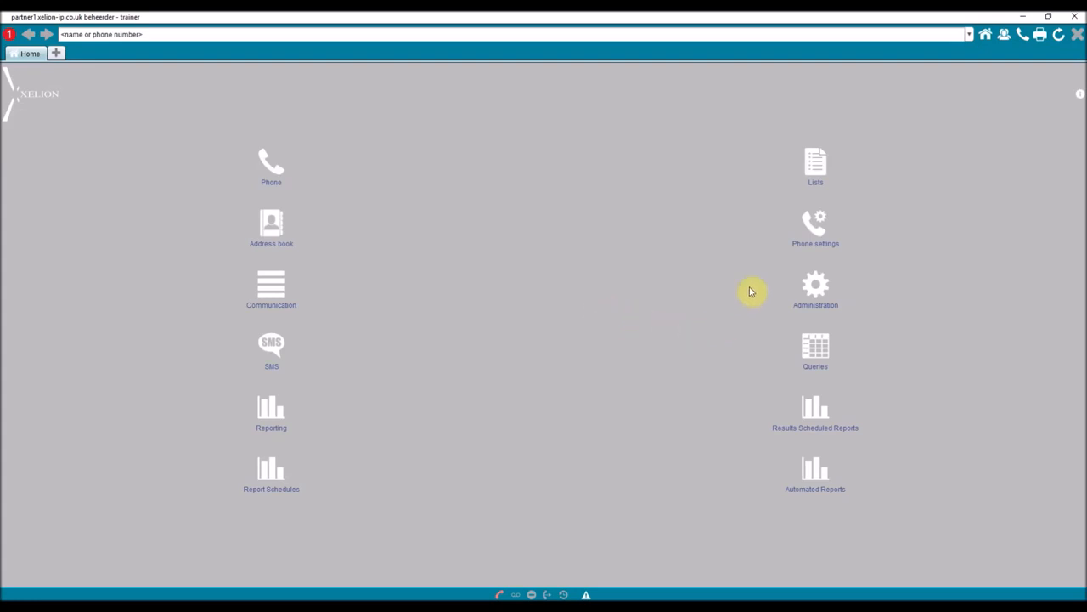
# Create a new phone line named "Support Call Queue" in the phone line administration.
pyautogui.click(817, 291)
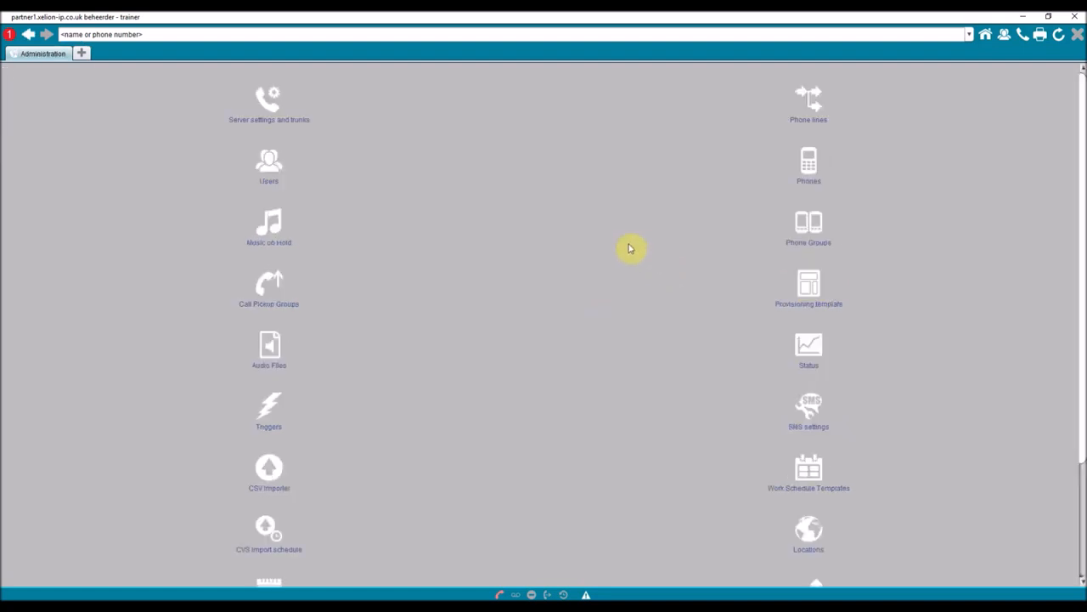
pyautogui.click(808, 104)
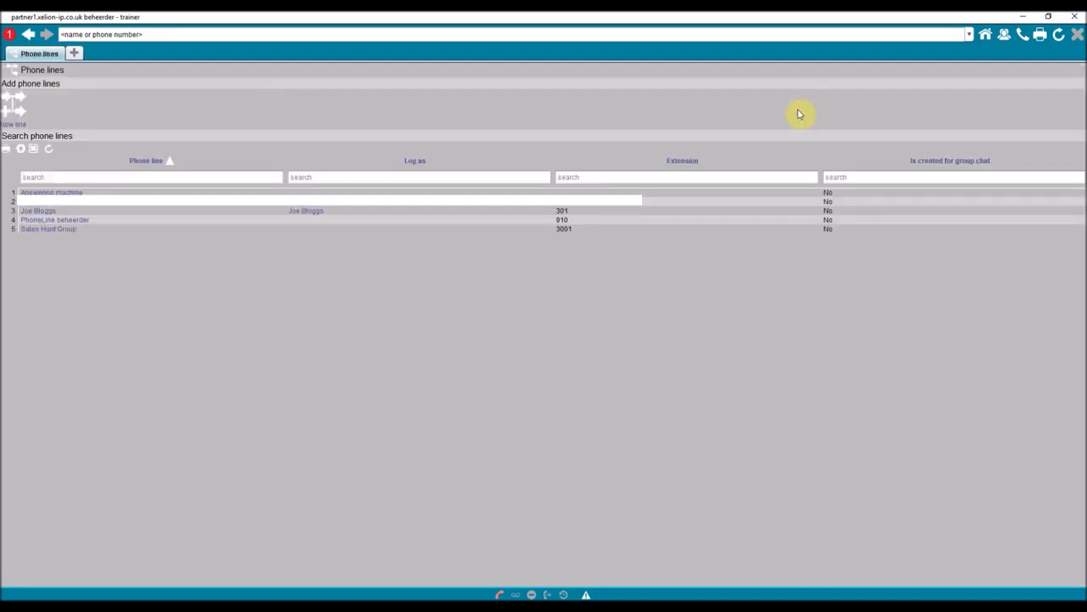
pyautogui.click(16, 108)
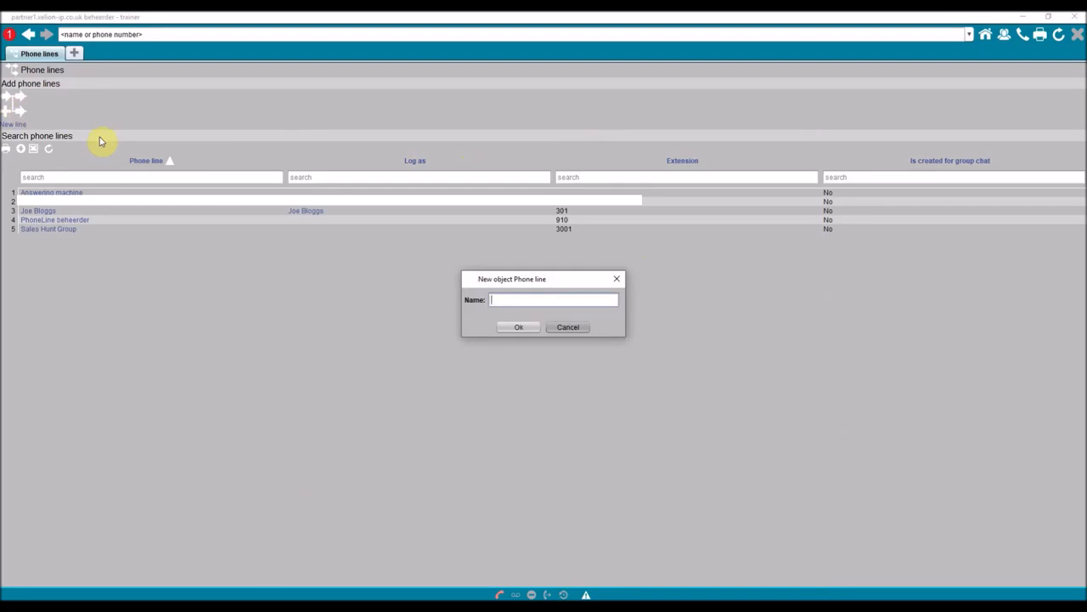
pyautogui.write('Support Call Queue')
pyautogui.click(516, 329)
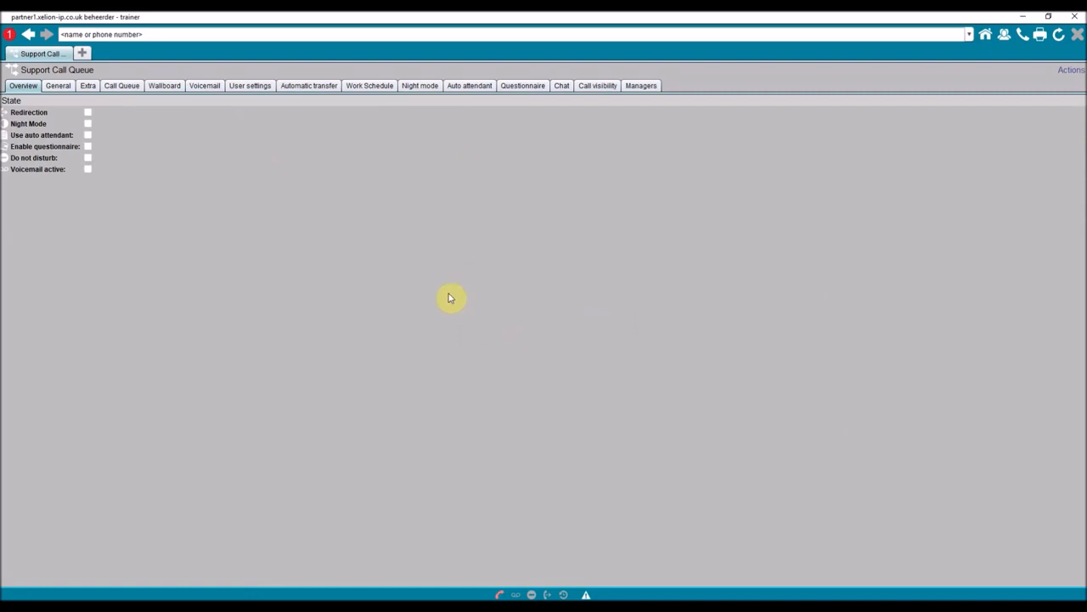
# Enable processing calls in order for the Support Call Queue and set its queue audio messages to Queue Standard.
pyautogui.click(59, 87)
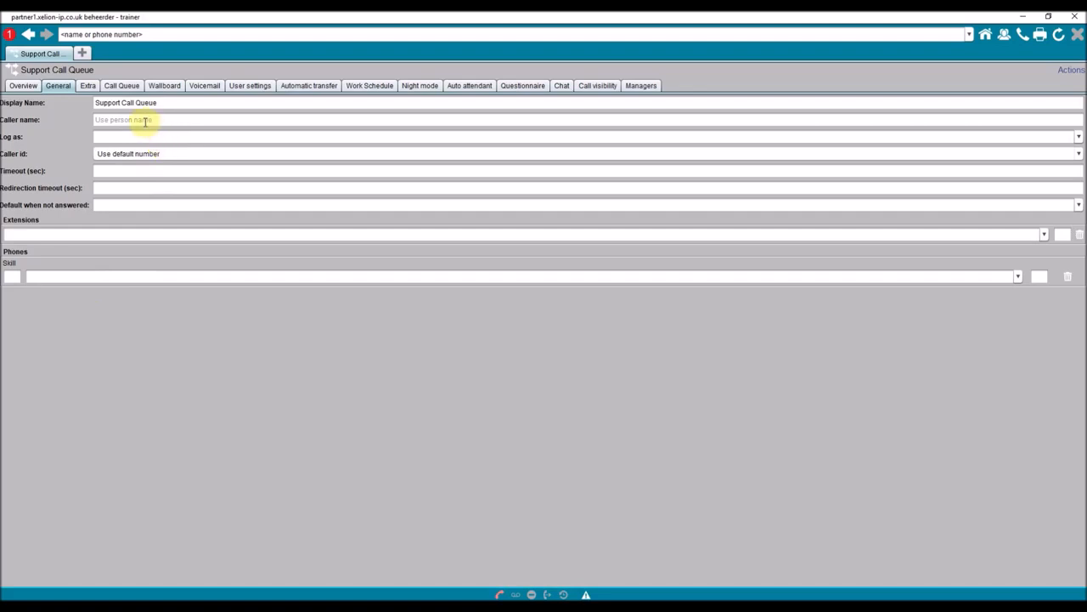
pyautogui.click(127, 88)
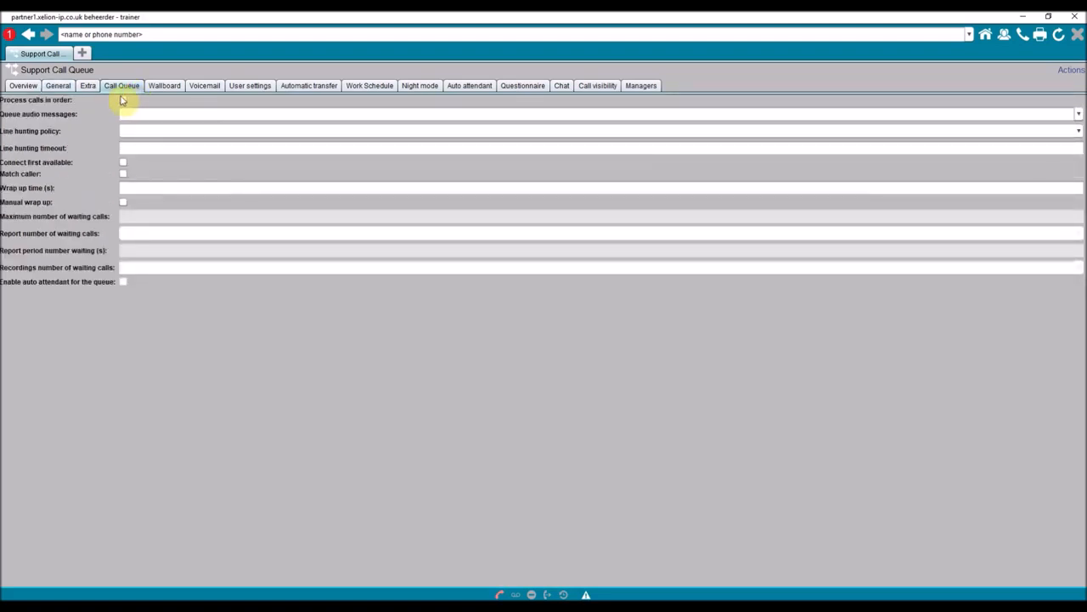
pyautogui.click(125, 101)
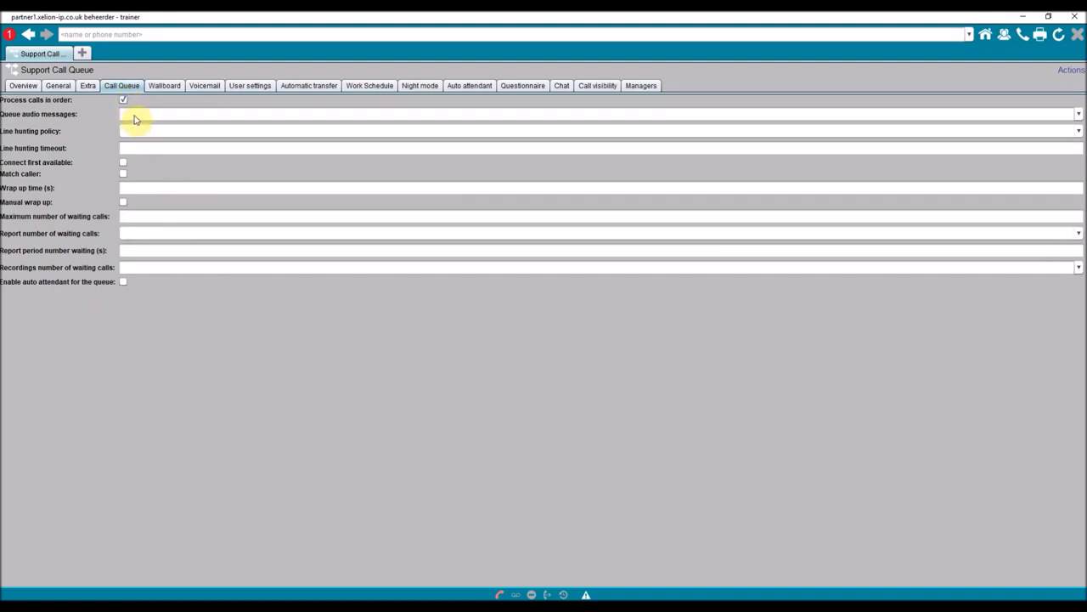
pyautogui.click(133, 116)
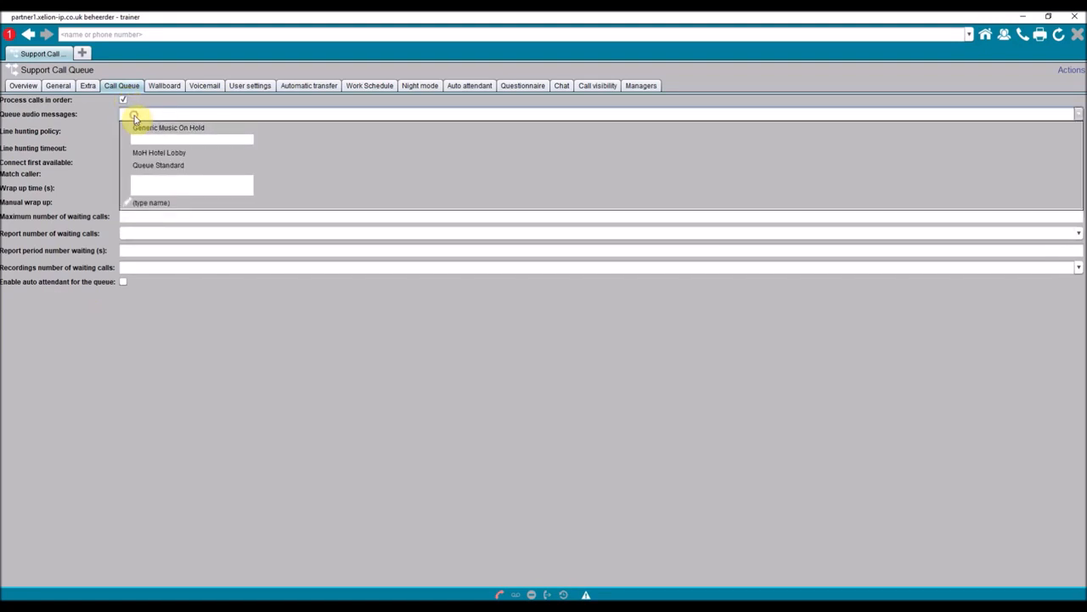
pyautogui.click(188, 302)
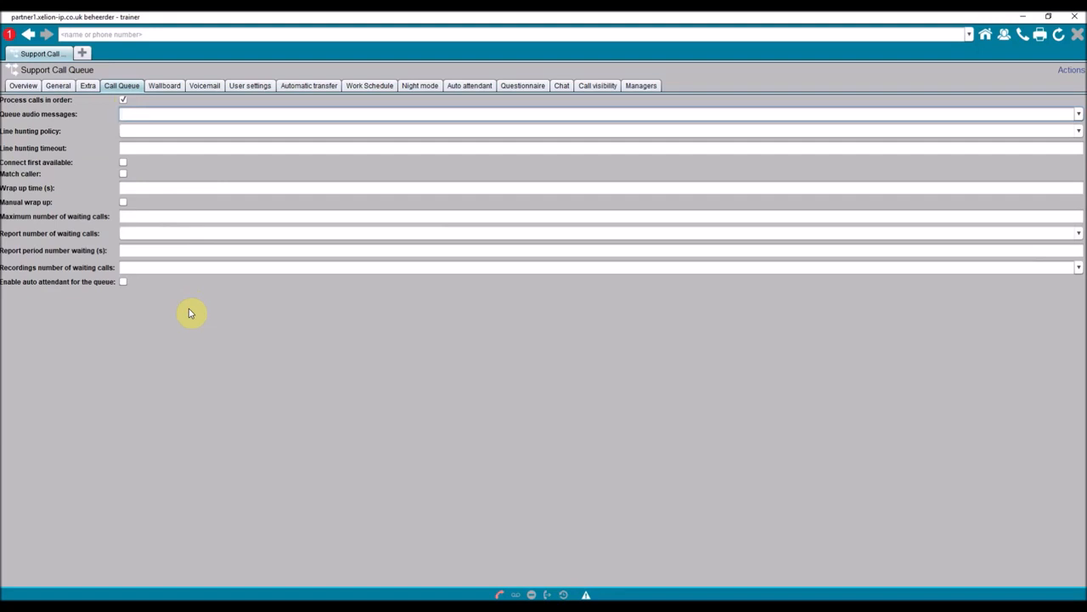
pyautogui.click(149, 116)
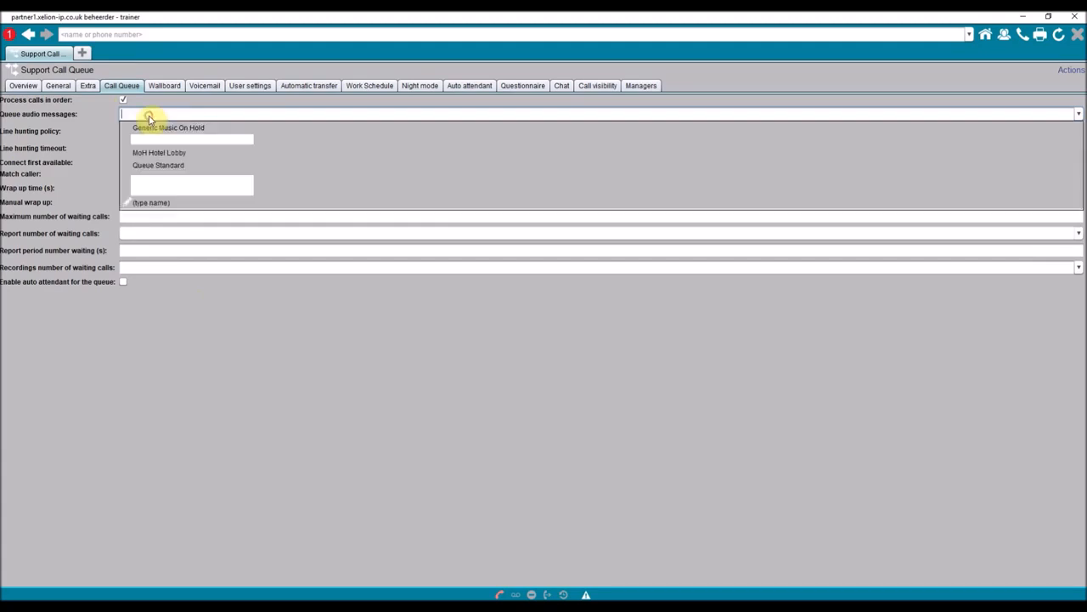
pyautogui.click(182, 166)
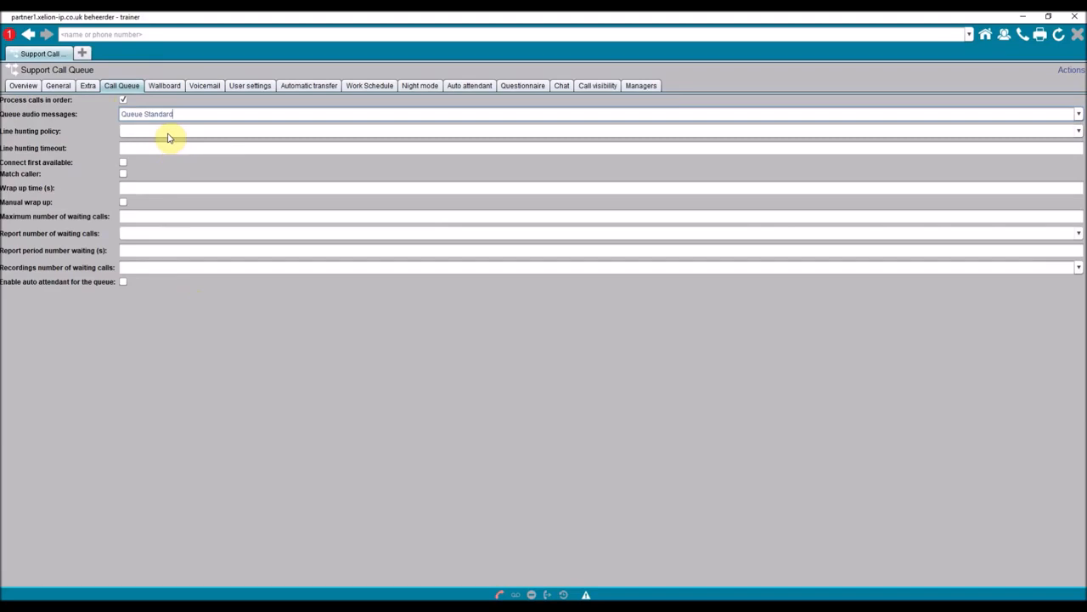
# Set the queue's line hunting policy to Most idle and its line hunting timeout to 5.
pyautogui.click(168, 134)
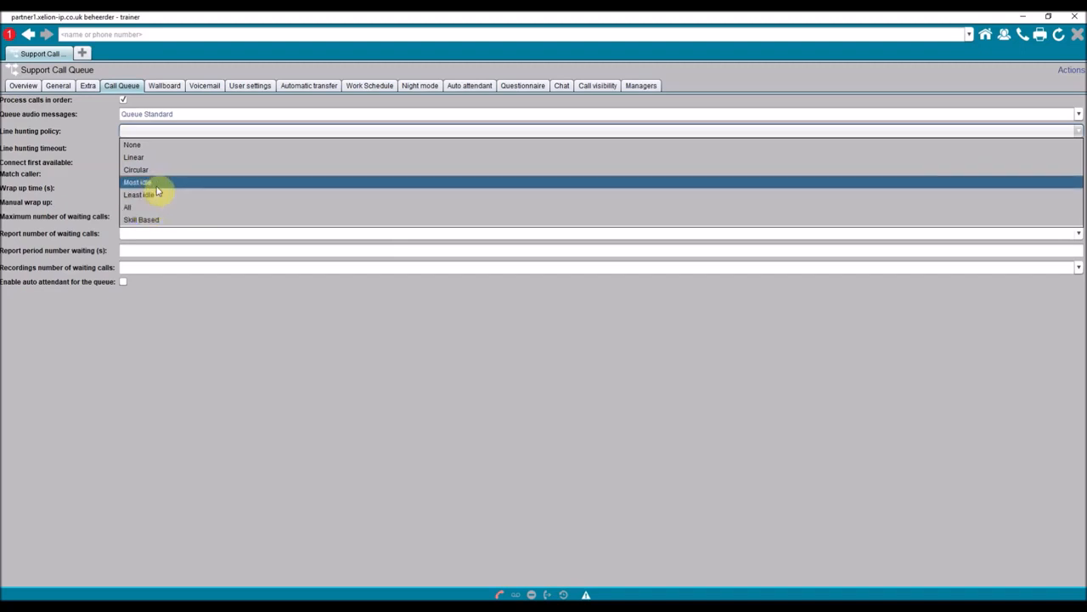
pyautogui.click(156, 189)
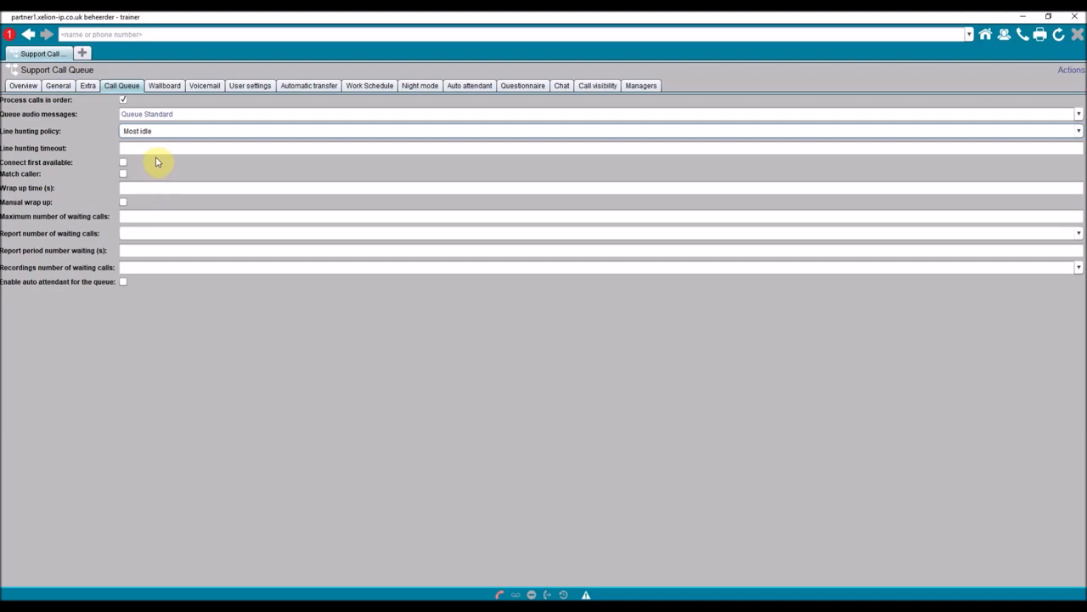
pyautogui.click(158, 149)
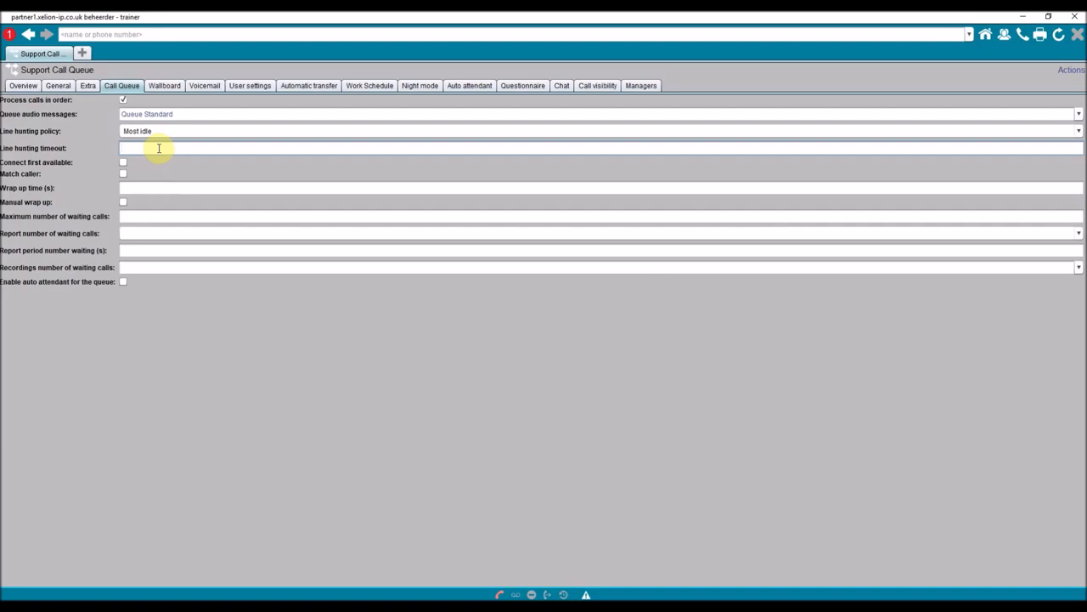
pyautogui.write('5')
pyautogui.click(124, 164)
pyautogui.click(124, 163)
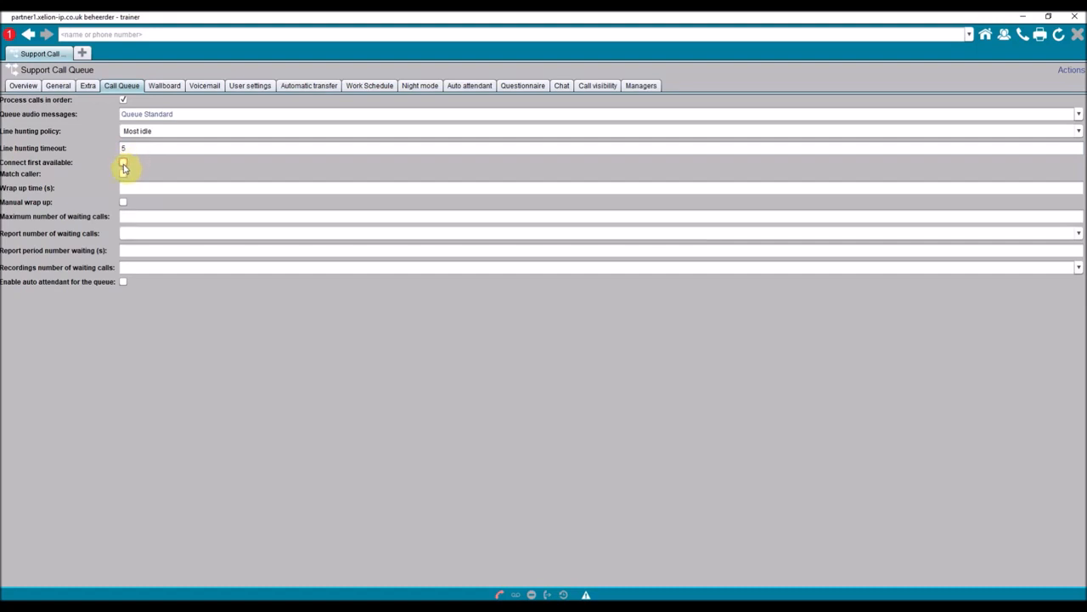
pyautogui.click(124, 164)
pyautogui.click(123, 174)
pyautogui.click(123, 174)
pyautogui.click(138, 133)
pyautogui.click(139, 136)
# Set the queue's wrap up time to 3 seconds and enable manual wrap up.
pyautogui.click(123, 175)
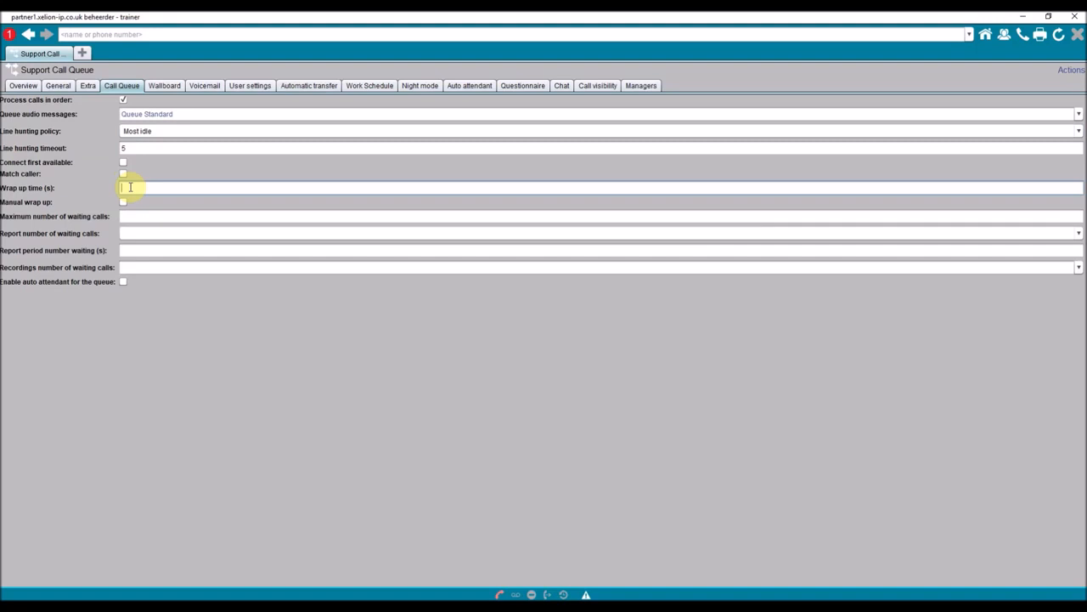
pyautogui.write('3')
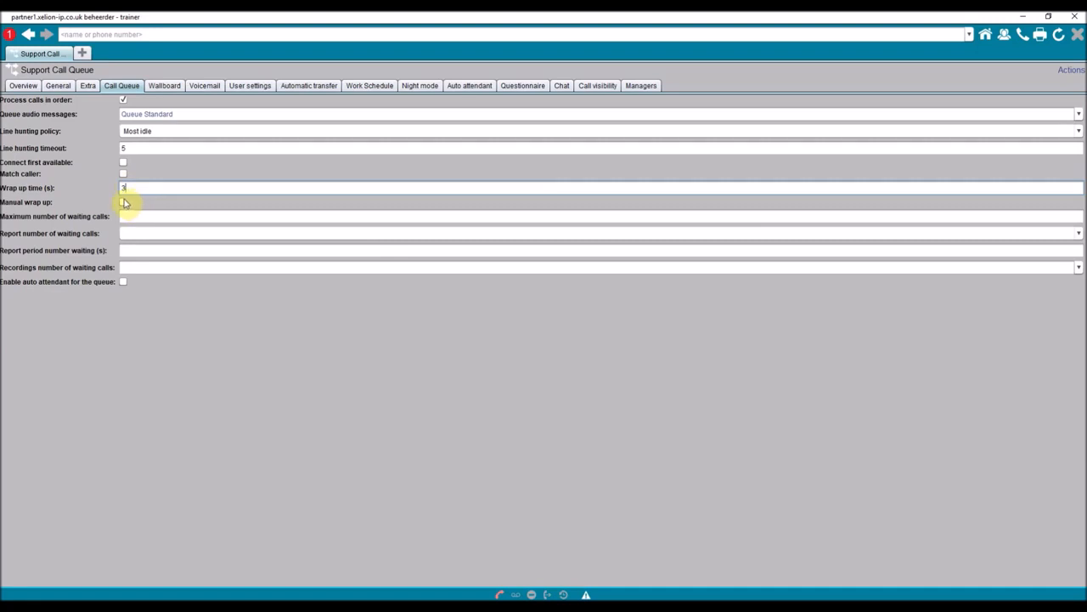
pyautogui.click(124, 203)
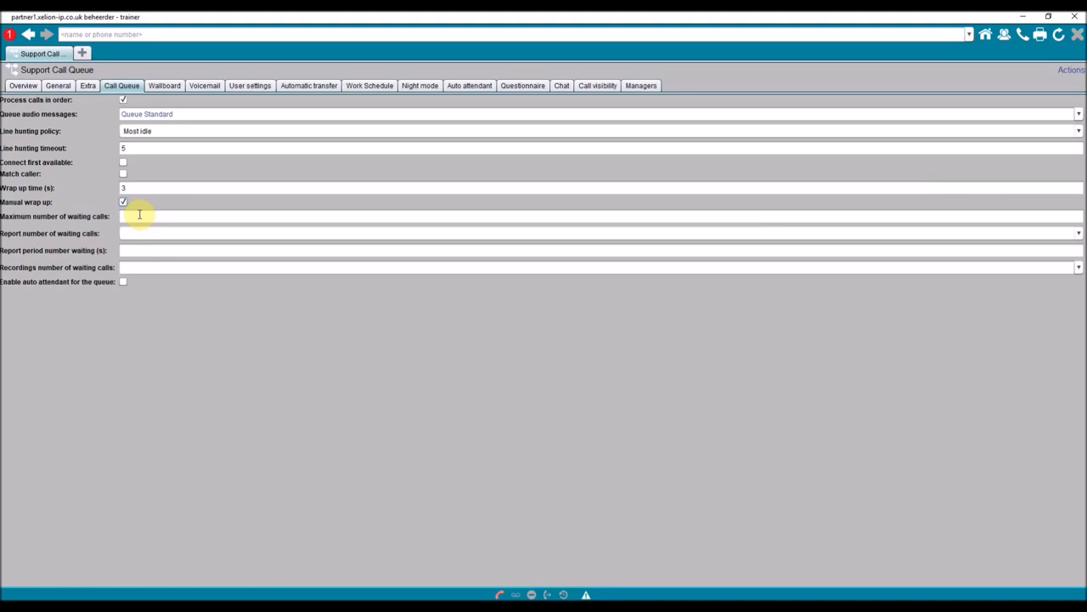
pyautogui.click(139, 215)
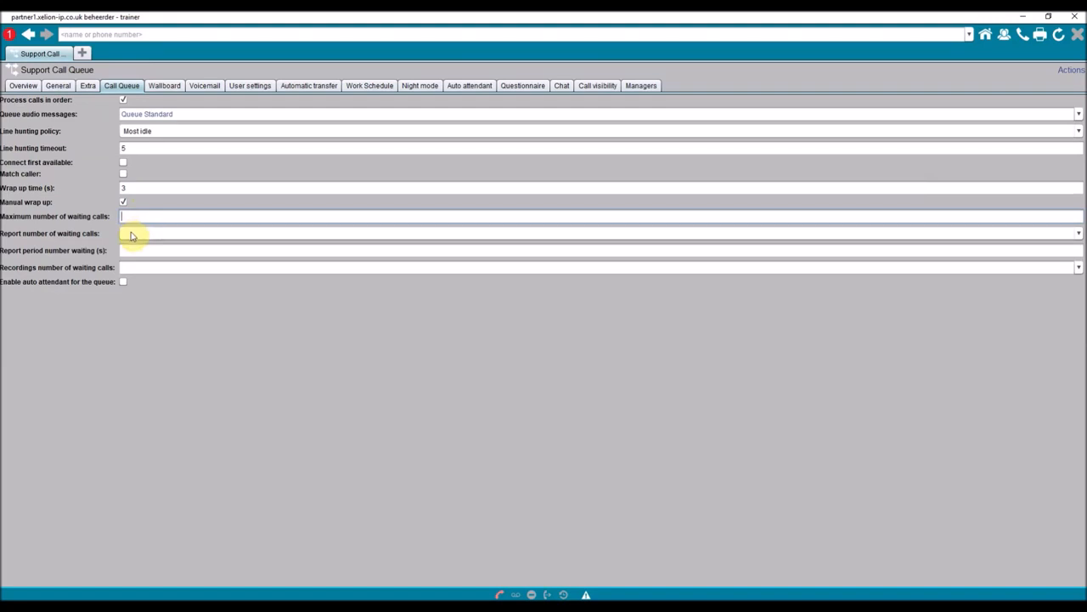
# Set the reporting of the number of waiting calls to Never.
pyautogui.click(131, 236)
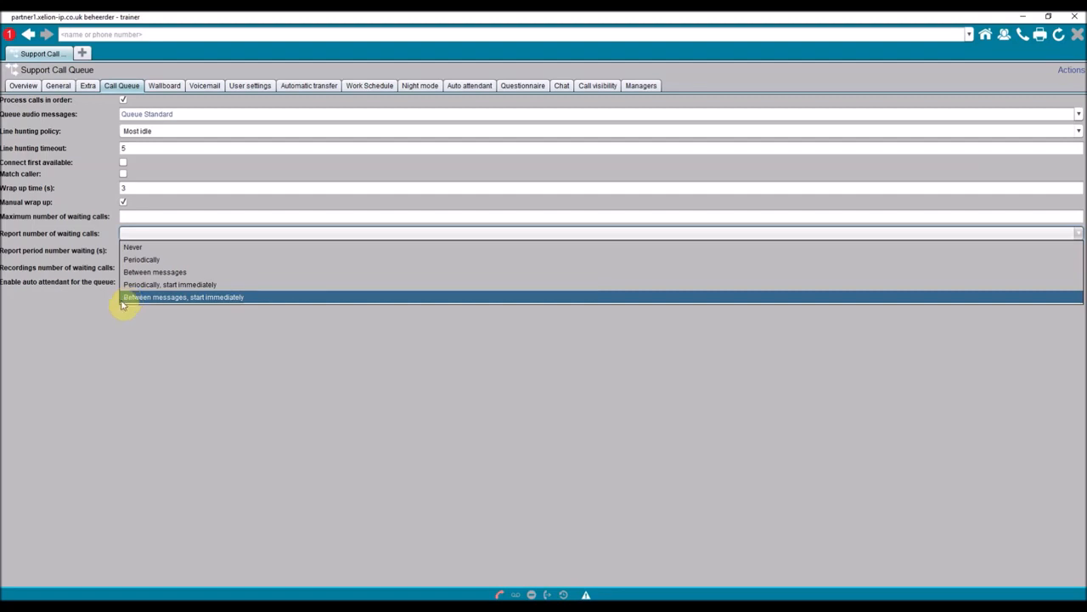
pyautogui.click(110, 309)
pyautogui.click(143, 253)
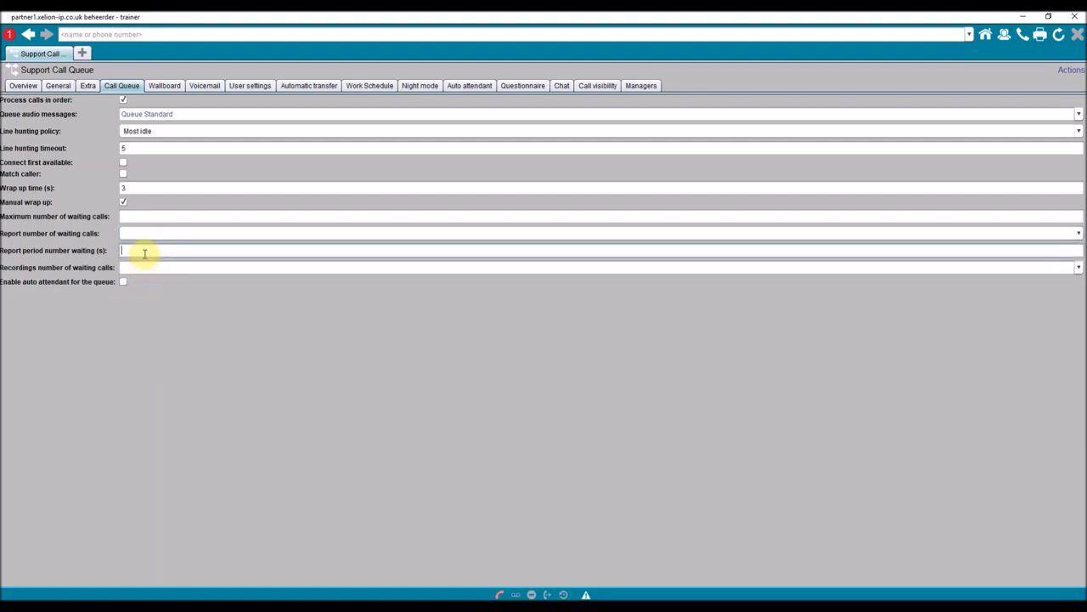
pyautogui.click(144, 240)
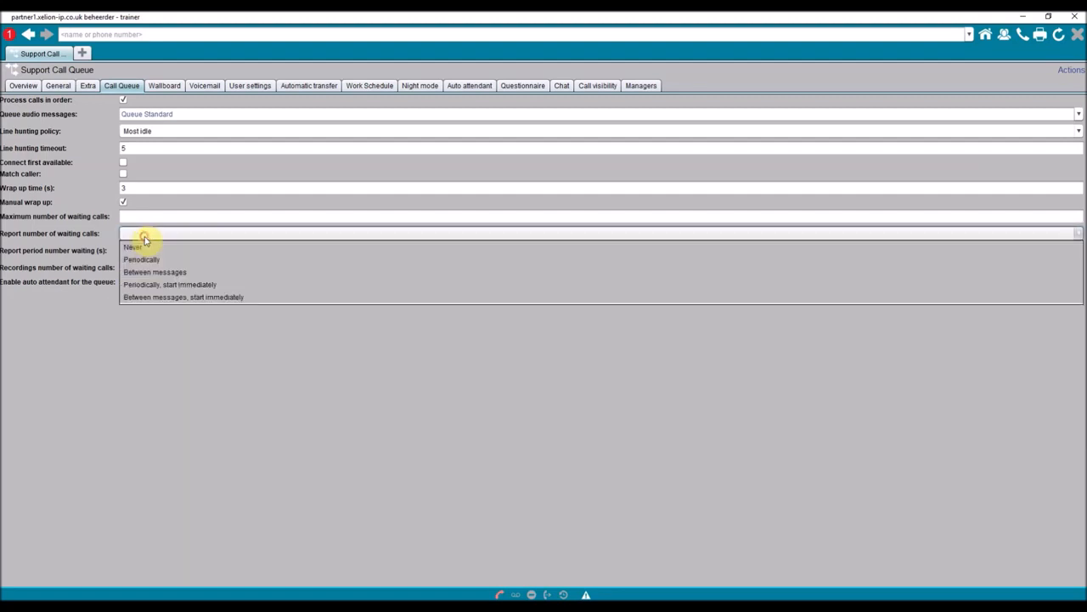
pyautogui.click(145, 247)
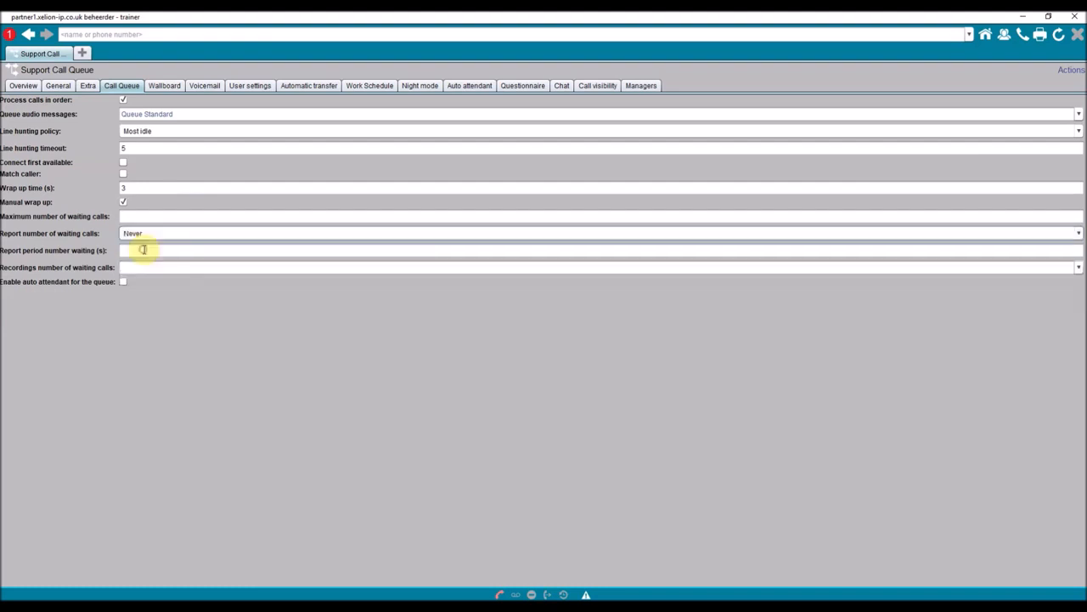
pyautogui.click(144, 249)
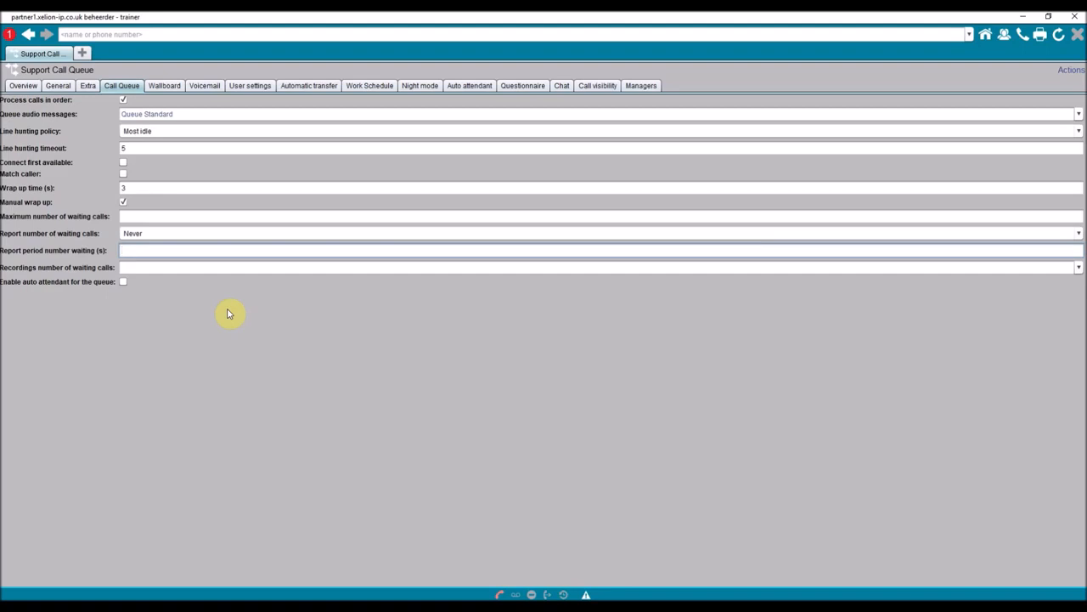
# Review the recording choices for waiting calls, the queue's auto attendant option and the line's auto attendant key menu.
pyautogui.click(175, 271)
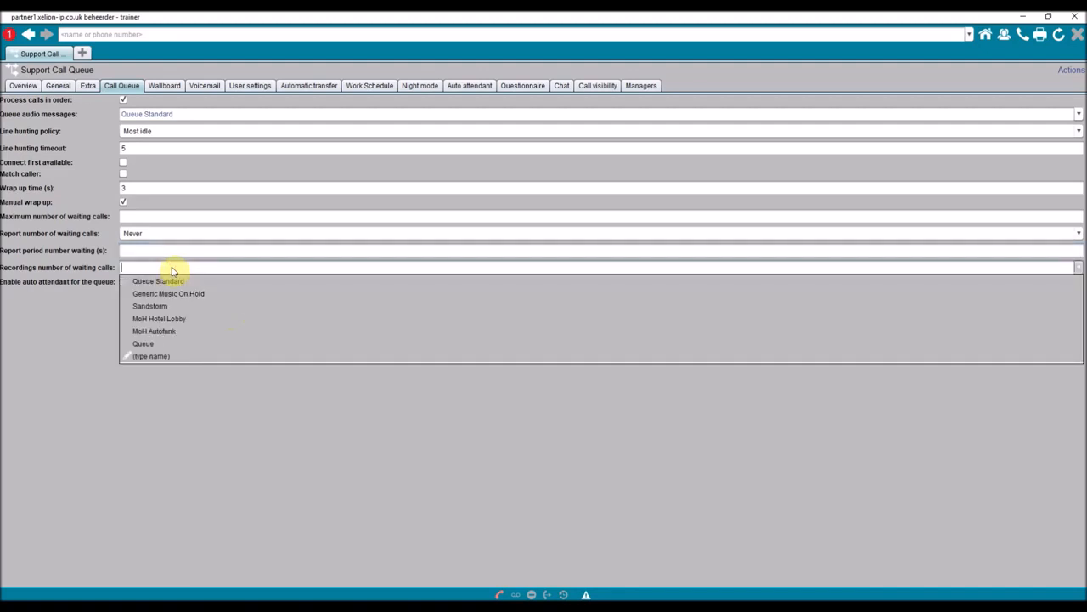
pyautogui.click(74, 355)
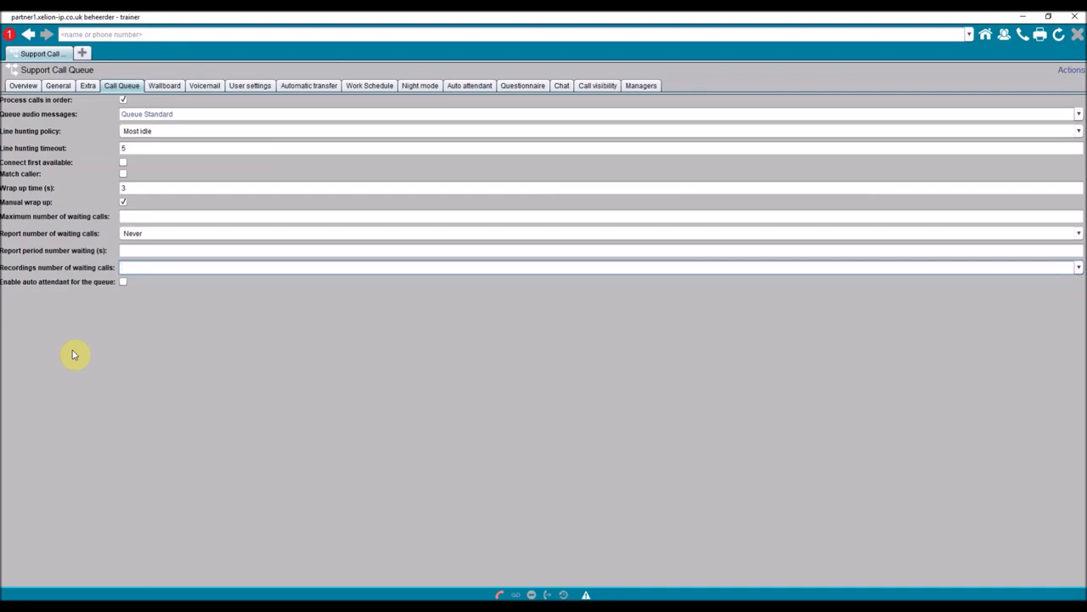
pyautogui.click(124, 285)
pyautogui.click(124, 285)
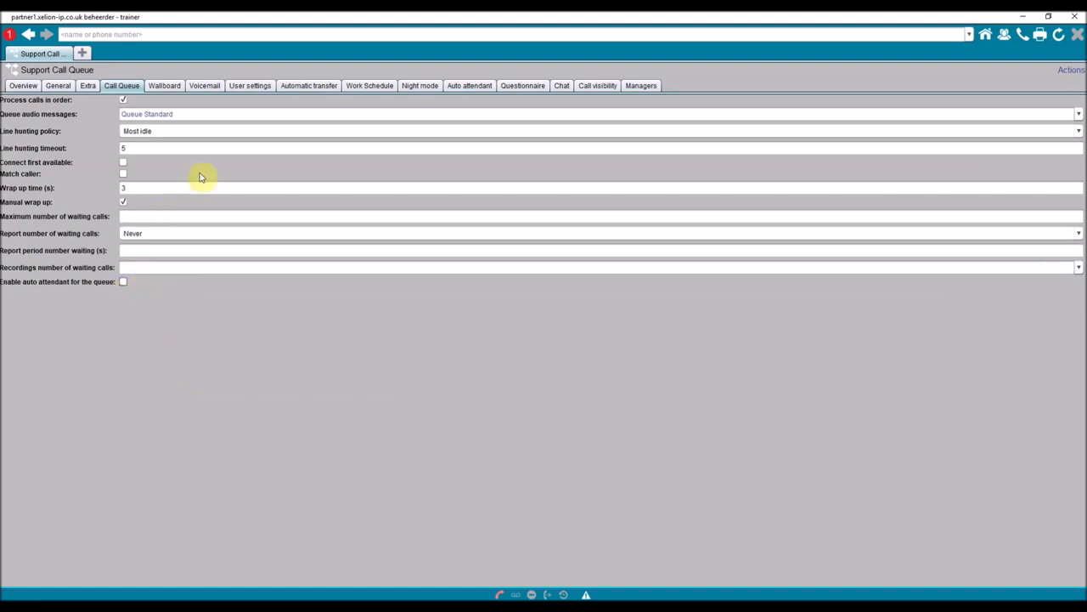
pyautogui.click(285, 87)
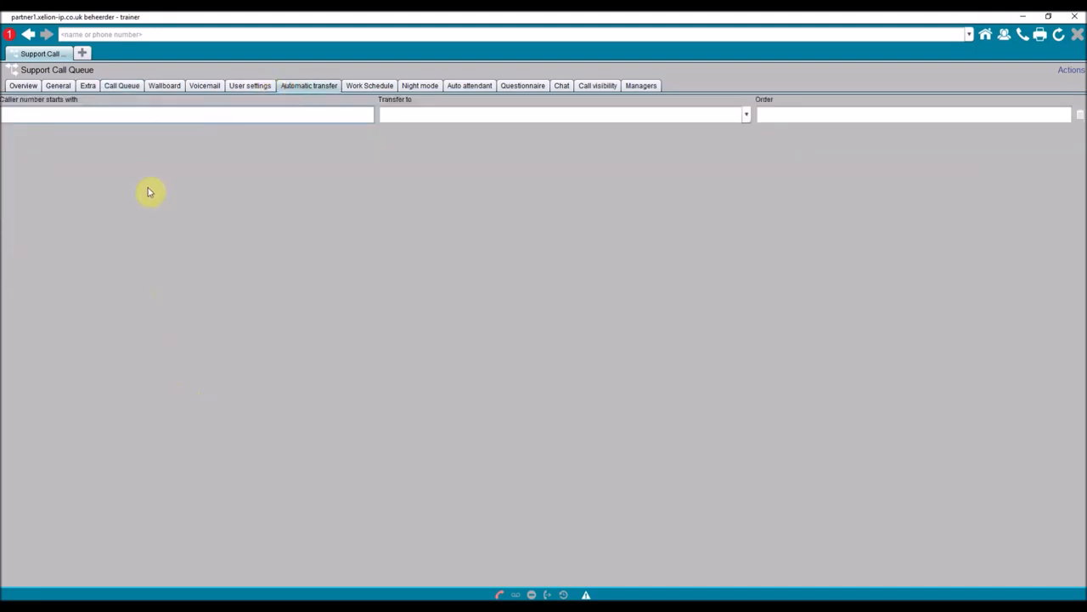
pyautogui.click(467, 87)
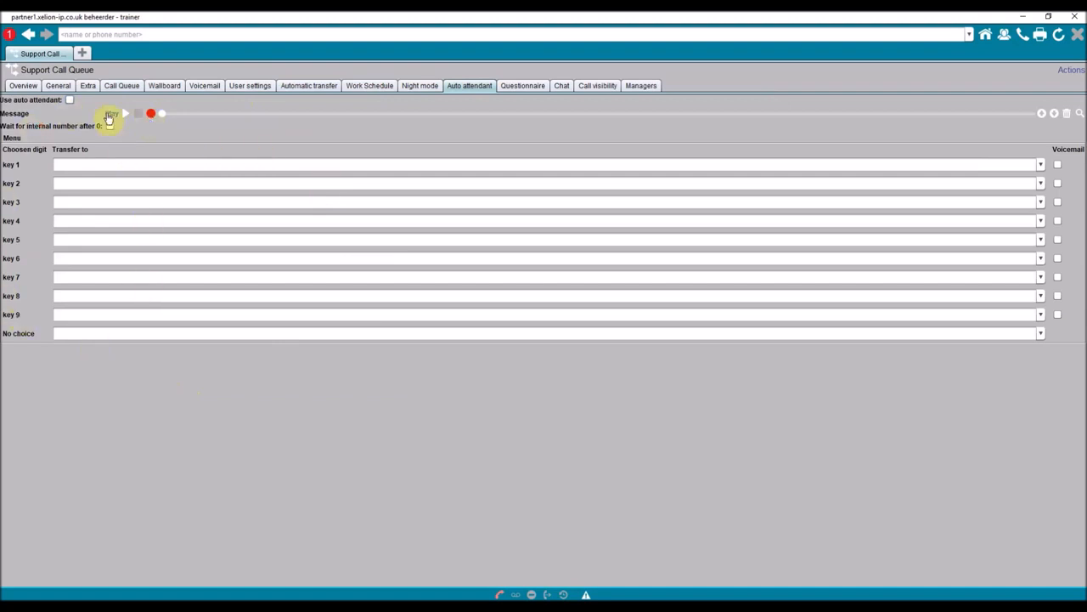
pyautogui.click(111, 86)
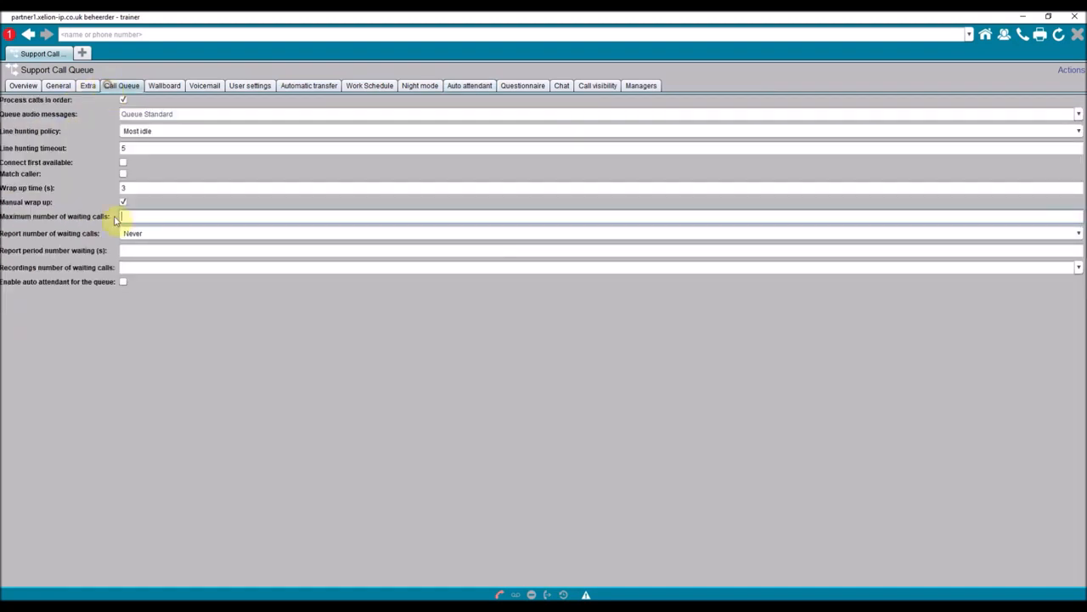
pyautogui.click(123, 282)
pyautogui.click(123, 283)
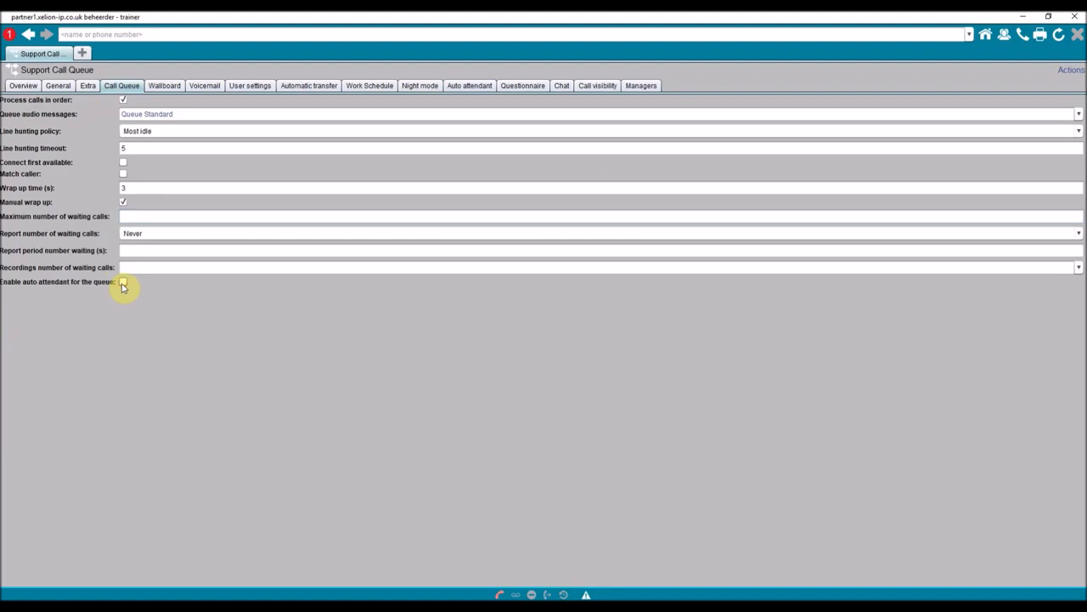